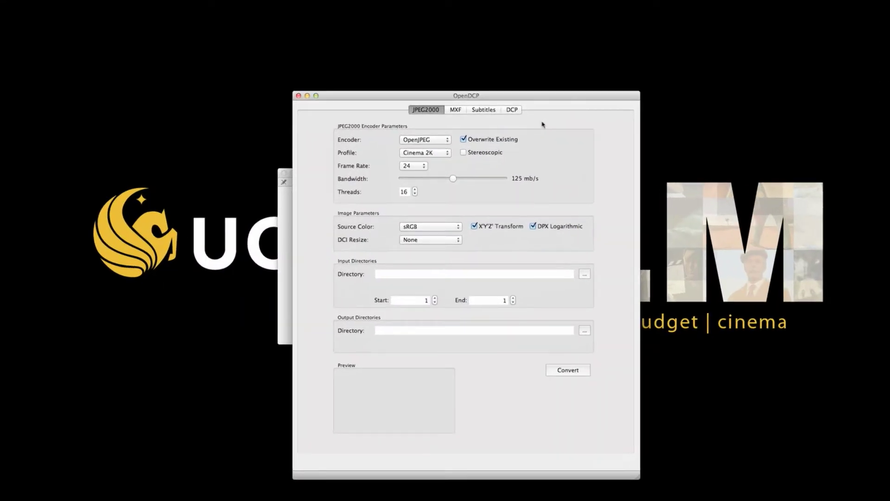
- Look over the MXF and DCP tabs, then return to the JPEG2000 encoder settings
{"action": "left_click", "coordinate": [455, 110]}
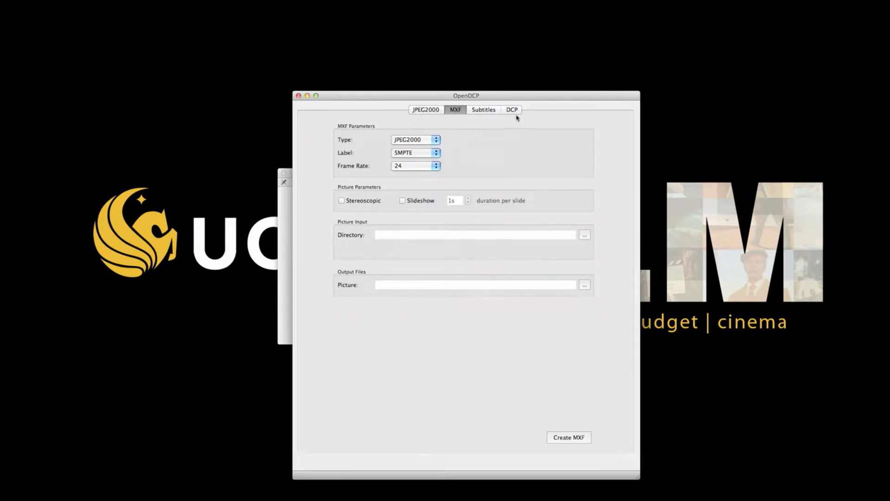
{"action": "left_click", "coordinate": [512, 110]}
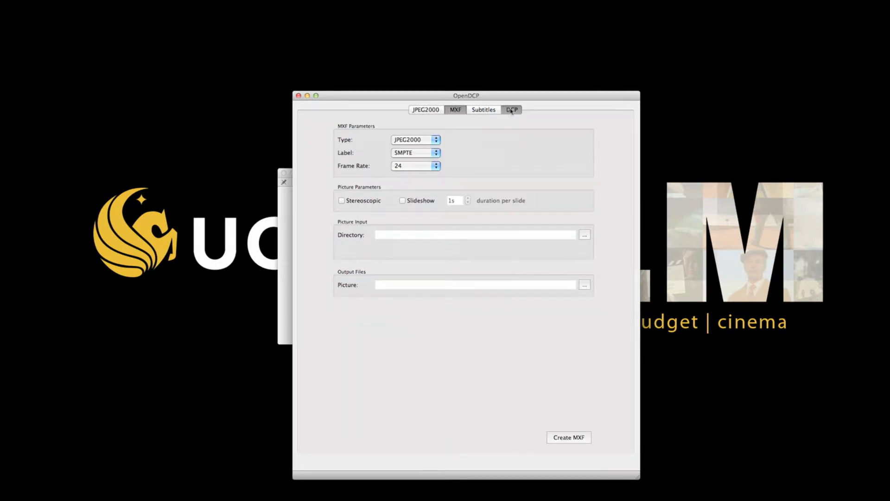
{"action": "left_click", "coordinate": [421, 110]}
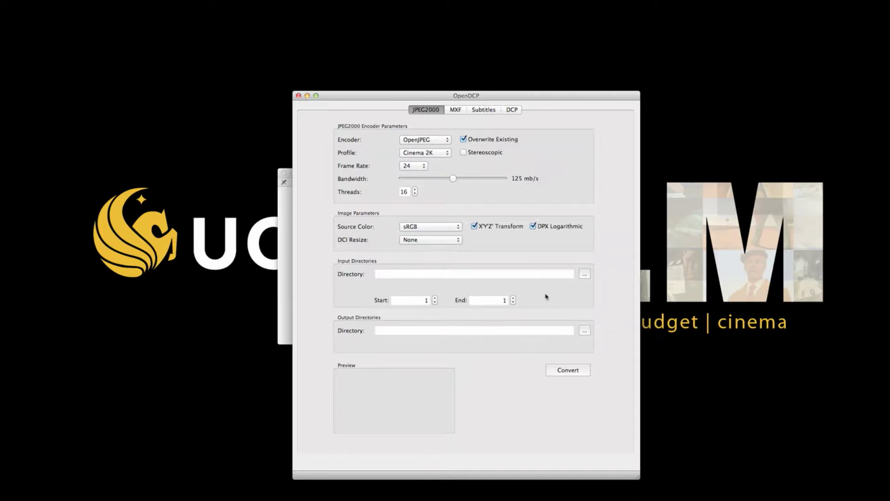
- Set the input directory to the TIFF Sequence folder in Pembroke Circle DCP Creation Files
{"action": "left_click", "coordinate": [584, 274]}
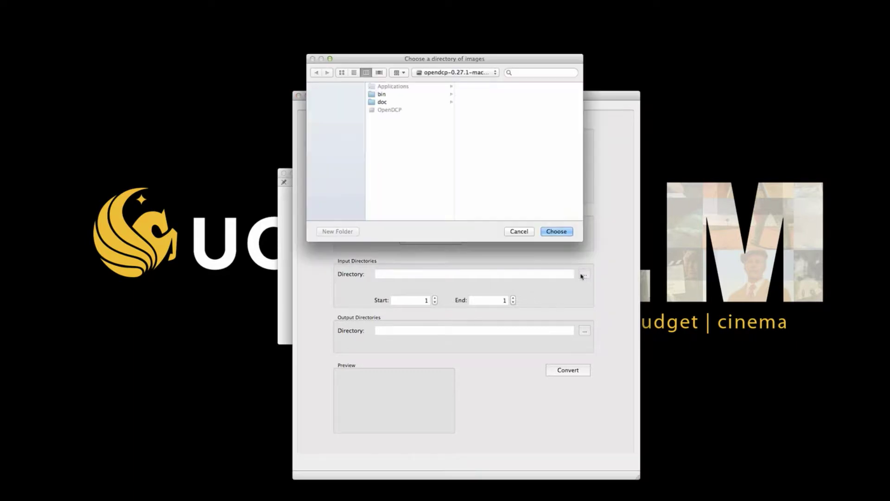
{"action": "left_click", "coordinate": [341, 117]}
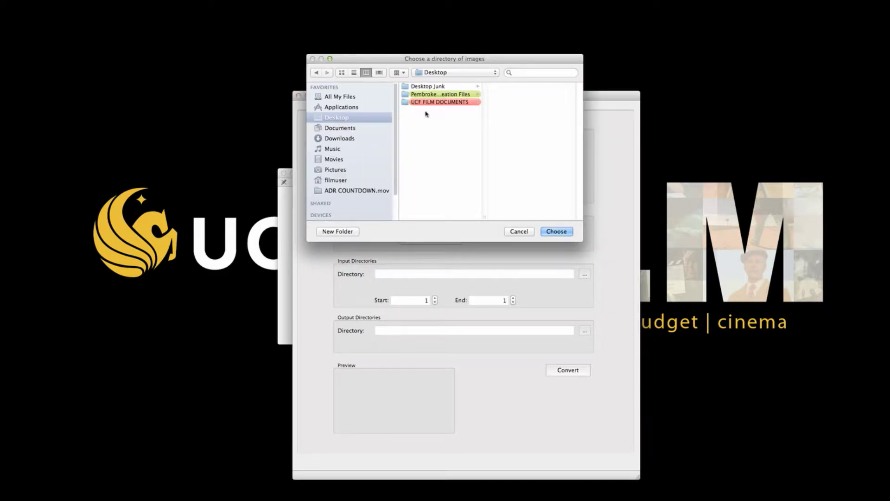
{"action": "left_click", "coordinate": [430, 95]}
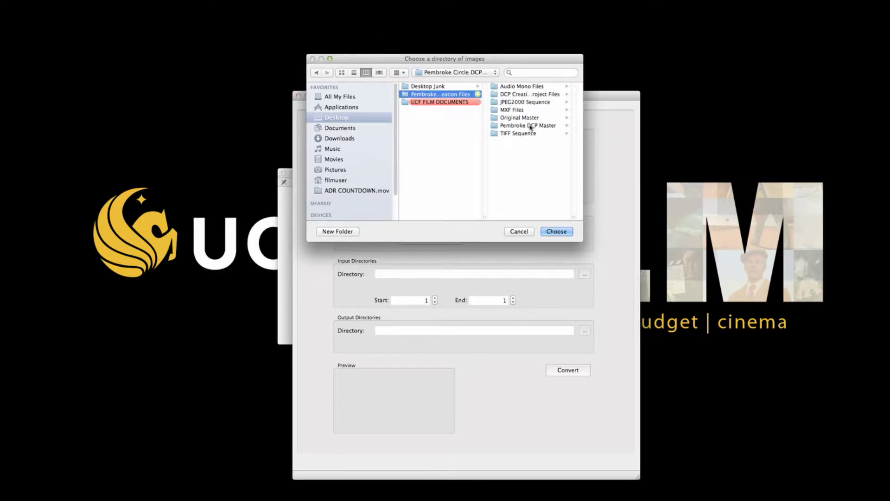
{"action": "left_click", "coordinate": [522, 134]}
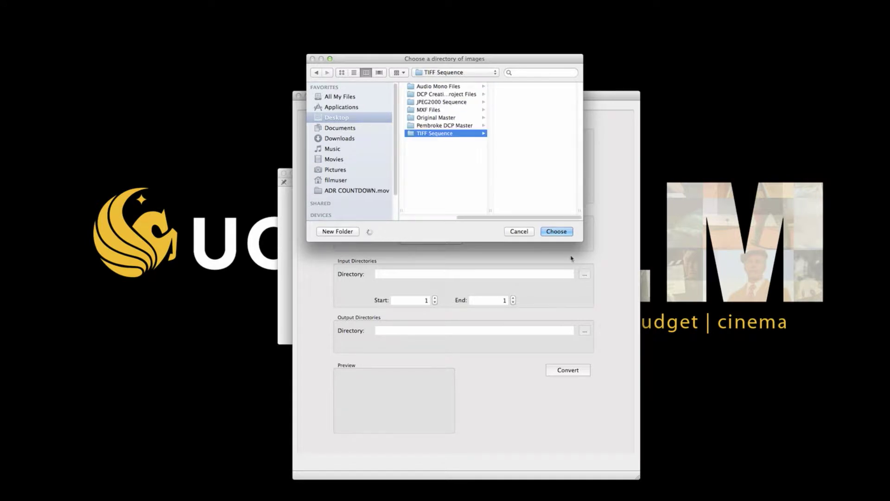
{"action": "left_click", "coordinate": [556, 232]}
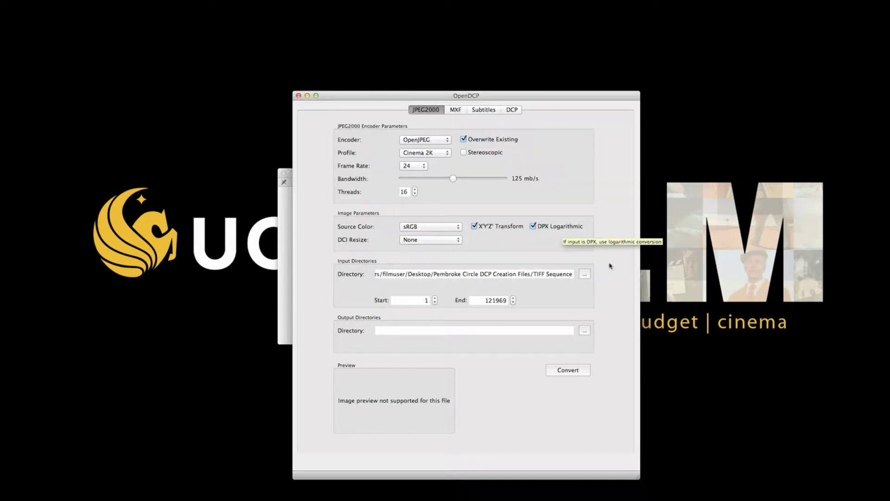
- Set the output directory to the JPEG2000 Sequence folder and start the conversion
{"action": "left_click", "coordinate": [584, 330]}
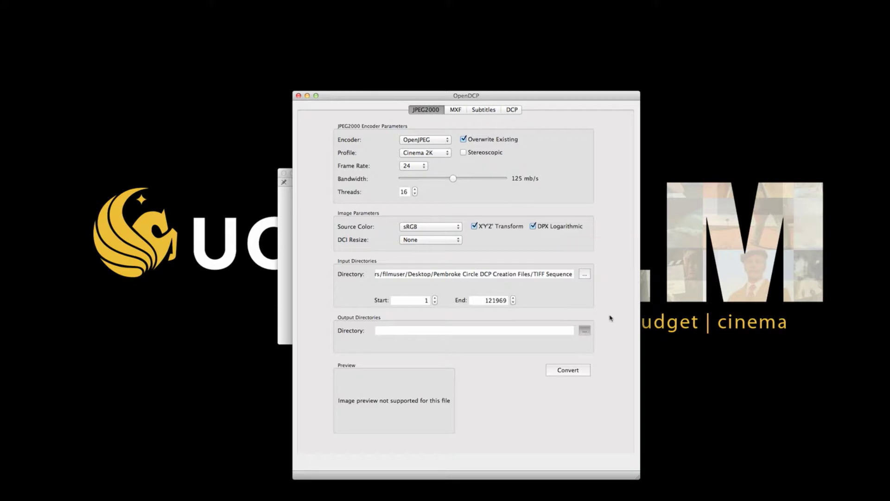
{"action": "left_click", "coordinate": [488, 102]}
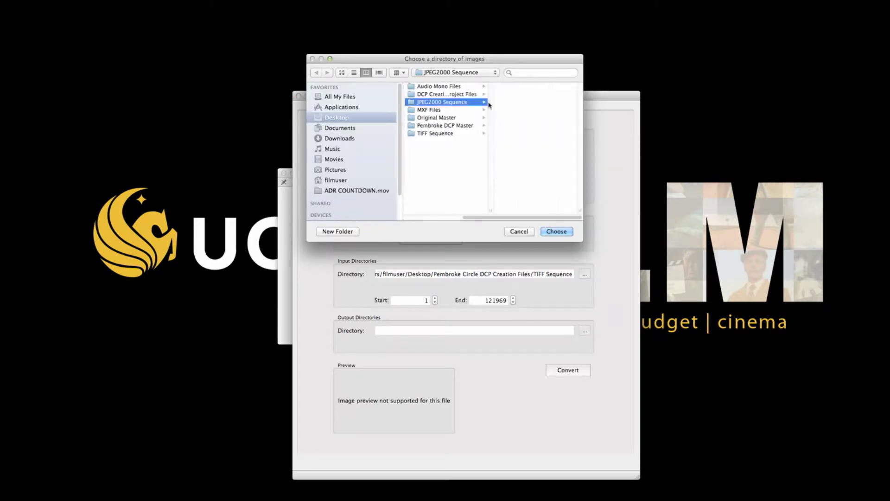
{"action": "left_click", "coordinate": [559, 231]}
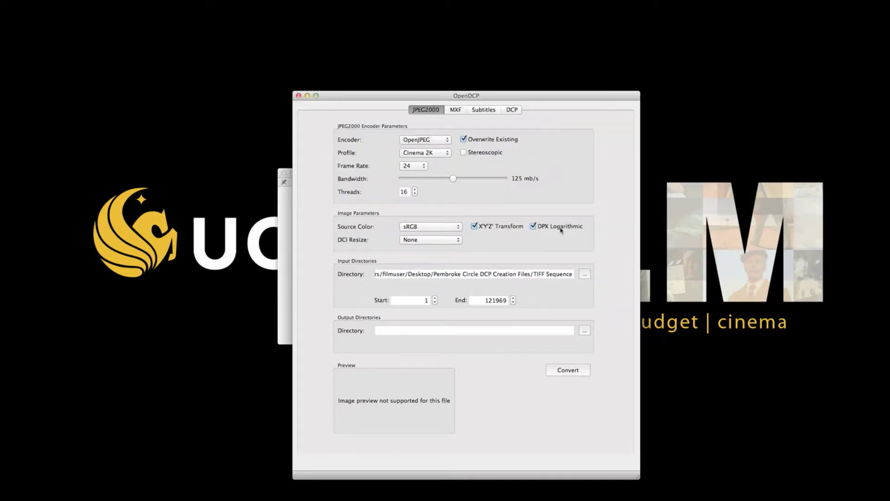
{"action": "left_click", "coordinate": [571, 371]}
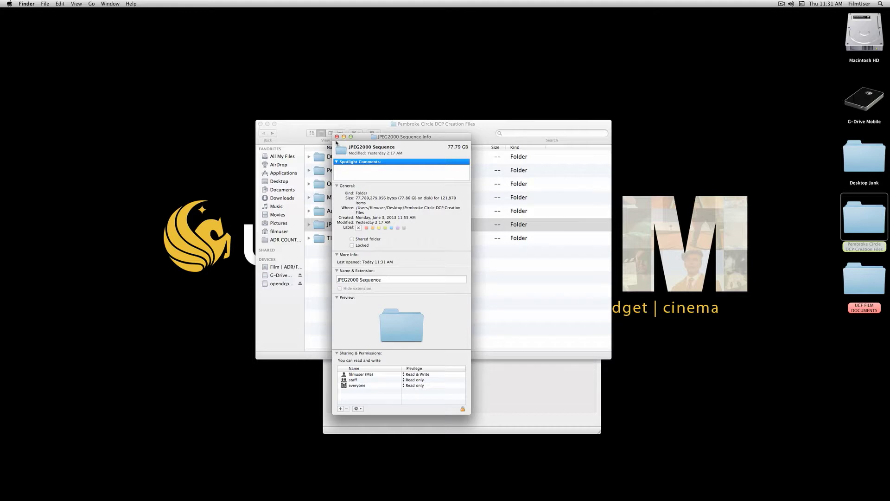
- Open the JPEG2000 Sequence folder and preview two .j2c frames, including Pembroke_66689.j2c, then close Preview
{"action": "left_click", "coordinate": [336, 136]}
{"action": "double_click", "coordinate": [344, 225]}
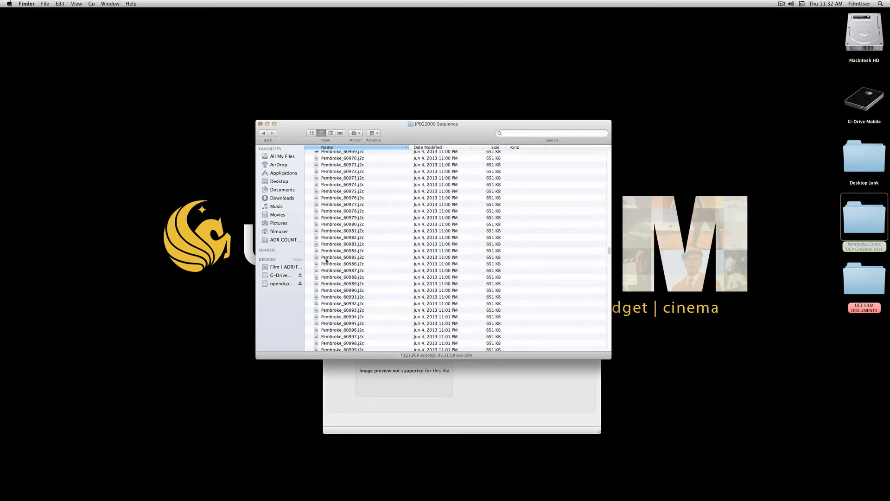
{"action": "double_click", "coordinate": [330, 257]}
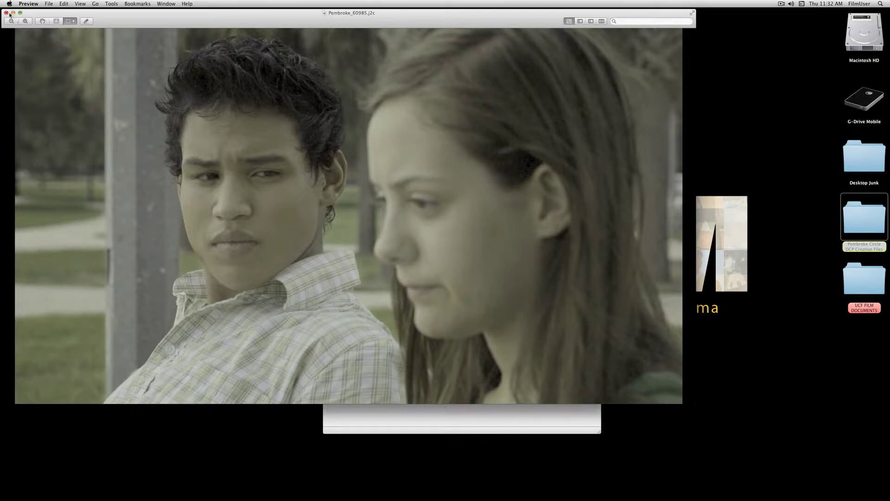
{"action": "left_click", "coordinate": [7, 13]}
{"action": "left_click", "coordinate": [340, 269]}
{"action": "double_click", "coordinate": [340, 270]}
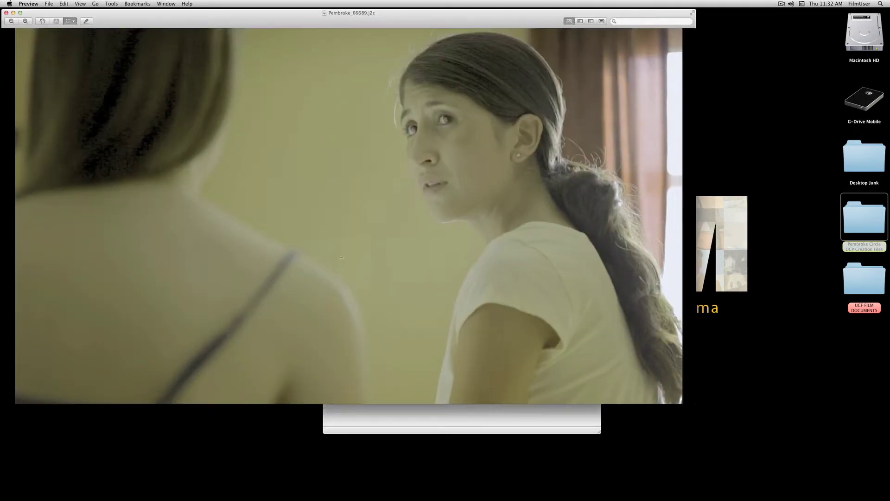
{"action": "left_click", "coordinate": [5, 13]}
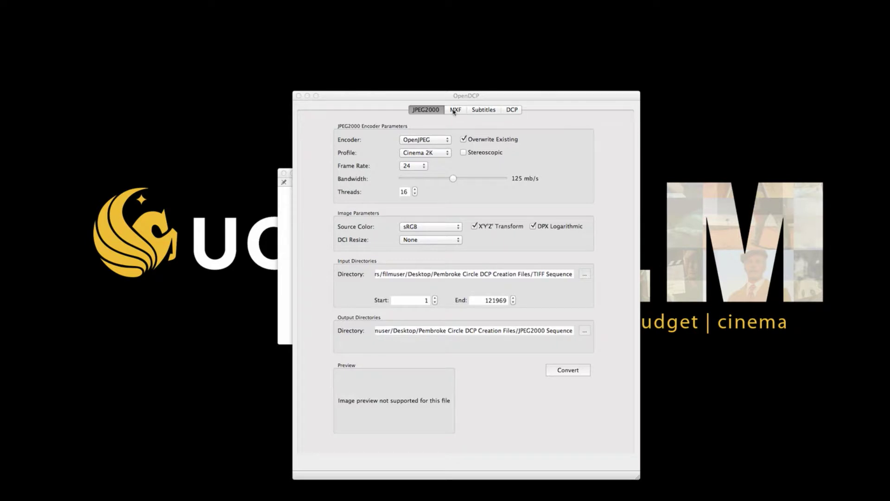
- On the MXF tab, keep the type as JPEG2000 and the label as SMPTE
{"action": "left_click", "coordinate": [454, 112]}
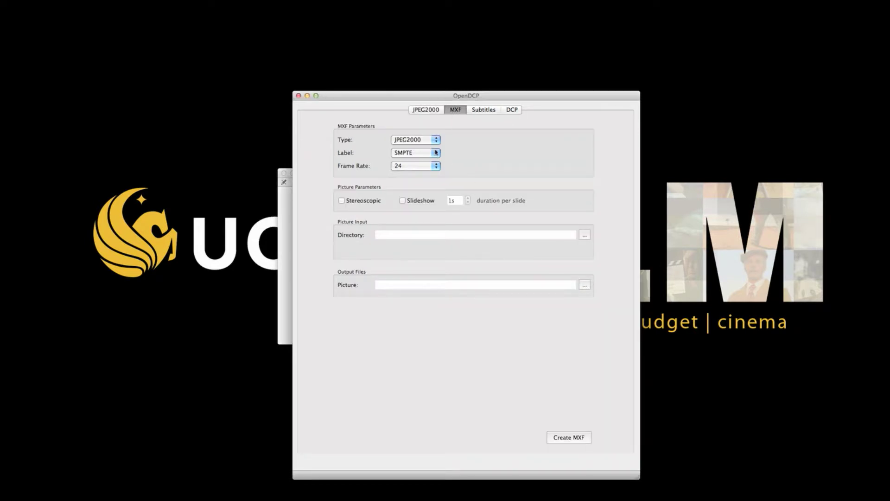
{"action": "left_click", "coordinate": [423, 140]}
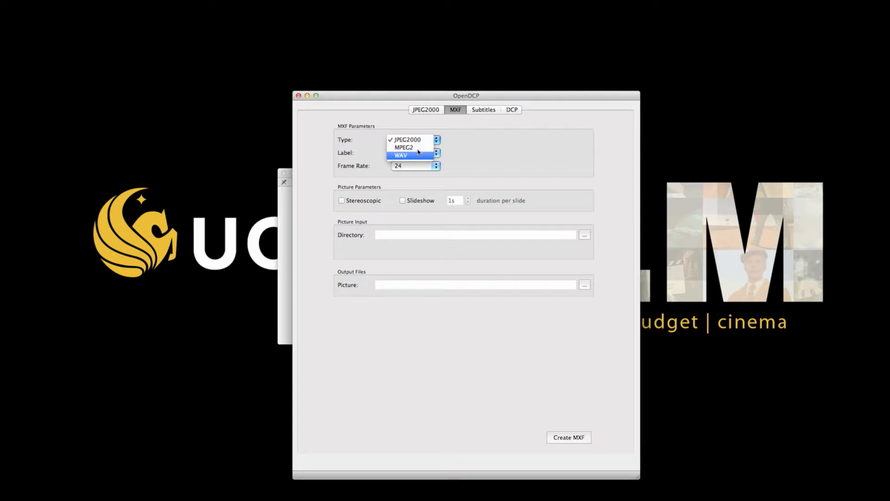
{"action": "left_click", "coordinate": [476, 144]}
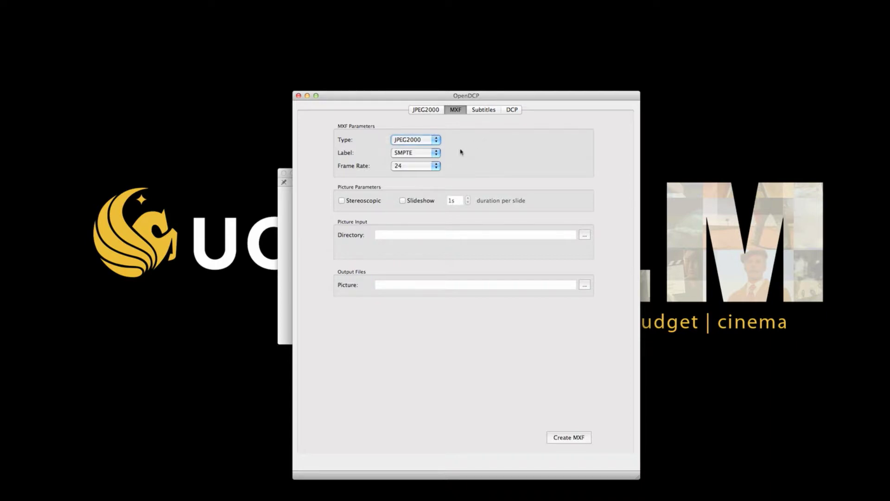
{"action": "left_click", "coordinate": [436, 153]}
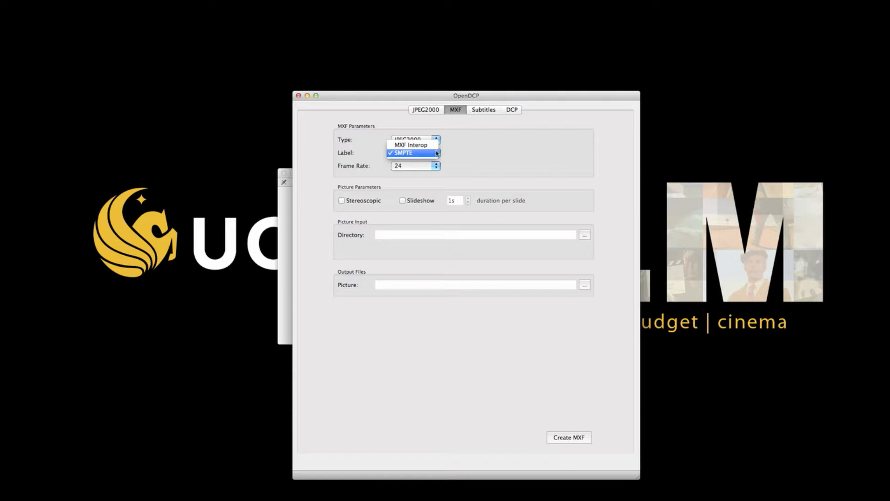
{"action": "left_click", "coordinate": [471, 166]}
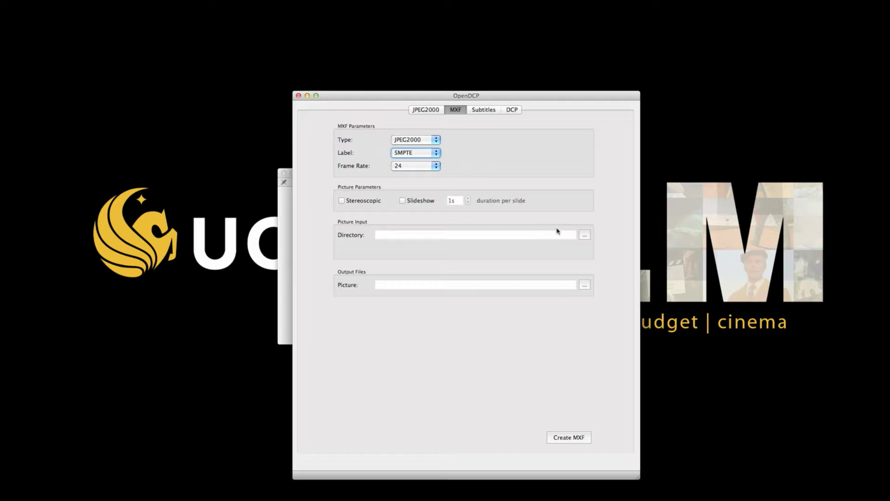
- Set the picture input directory to the JPEG2000 Sequence folder
{"action": "left_click", "coordinate": [584, 235]}
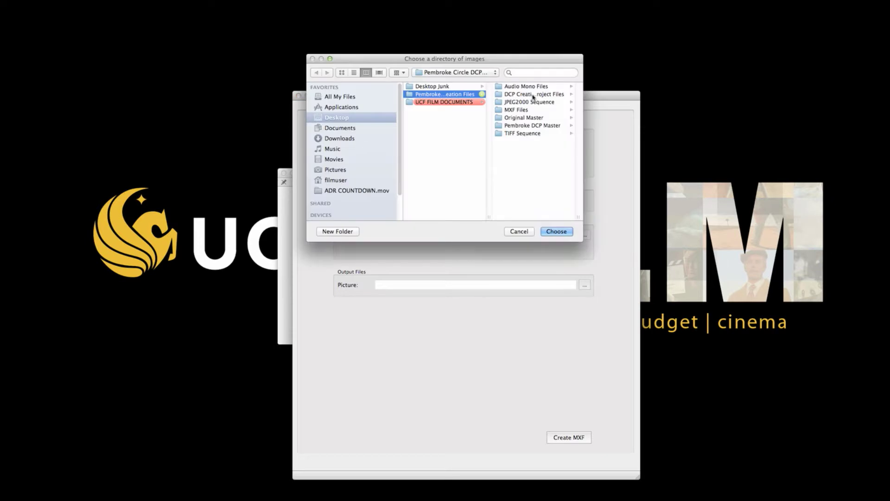
{"action": "left_click", "coordinate": [528, 102]}
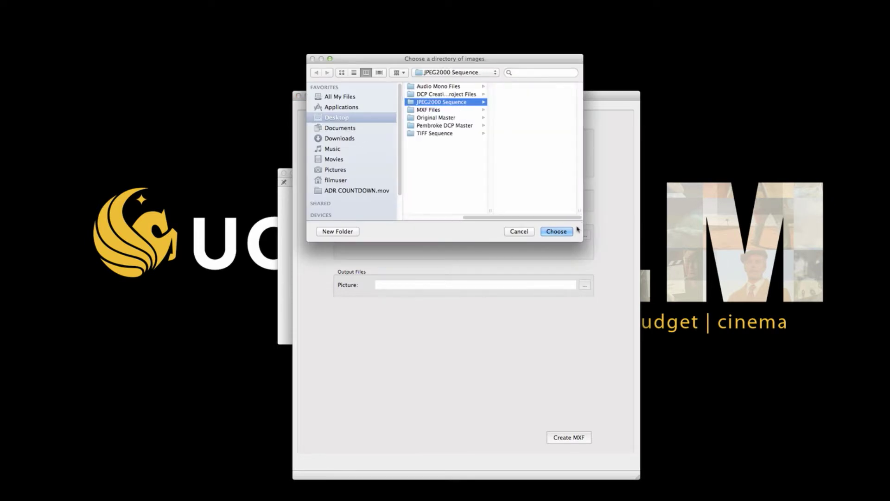
{"action": "left_click", "coordinate": [556, 231]}
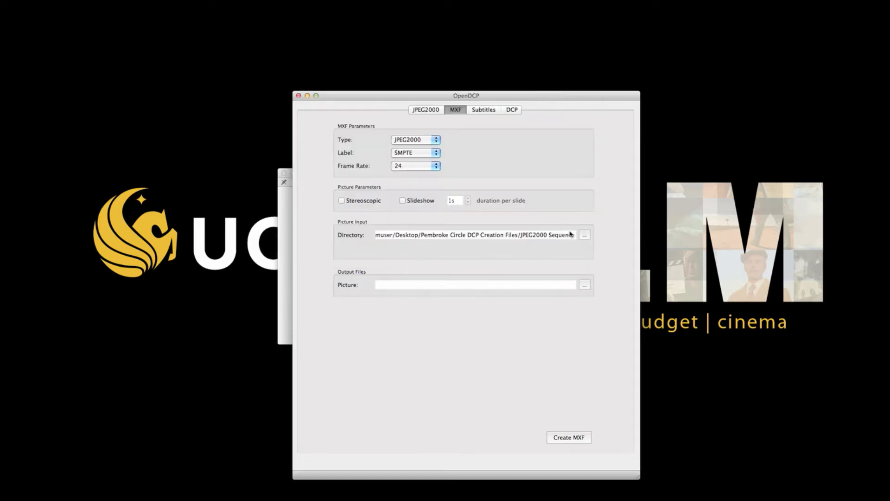
- Save the picture output as Pembroke_Video in the MXF Files folder and create the MXF
{"action": "left_click", "coordinate": [584, 285]}
{"action": "left_click", "coordinate": [457, 144]}
{"action": "double_click", "coordinate": [433, 146]}
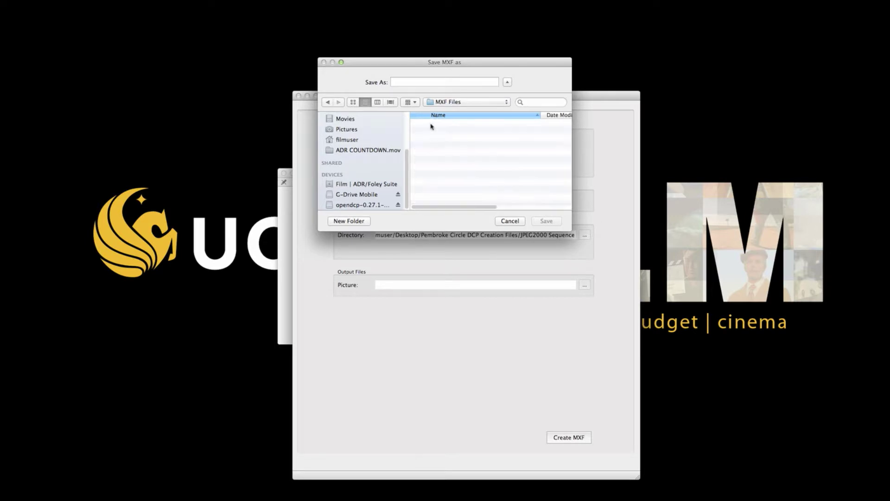
{"action": "left_click", "coordinate": [432, 82]}
{"action": "type", "text": "Pembrok"}
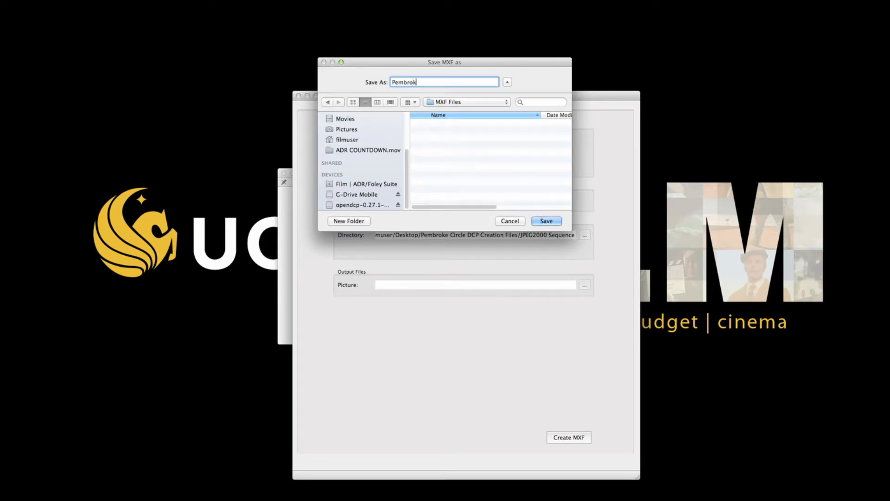
{"action": "type", "text": "e_Video"}
{"action": "left_click", "coordinate": [561, 222]}
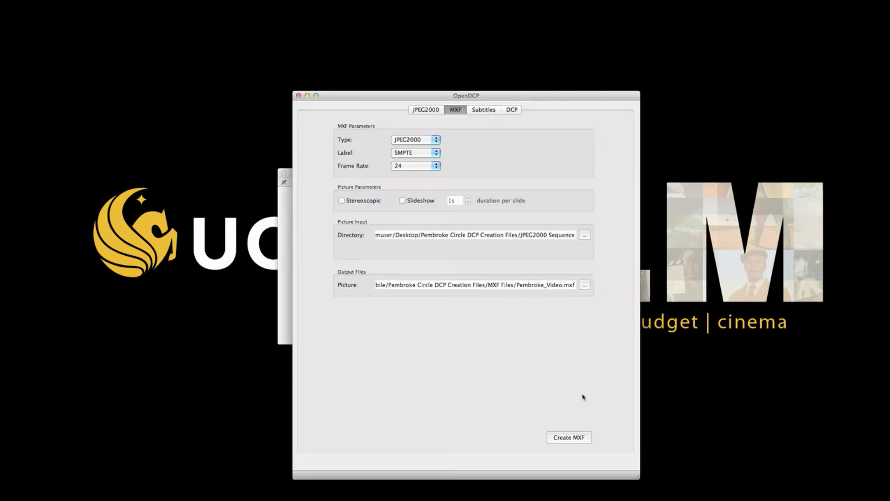
{"action": "left_click", "coordinate": [585, 434]}
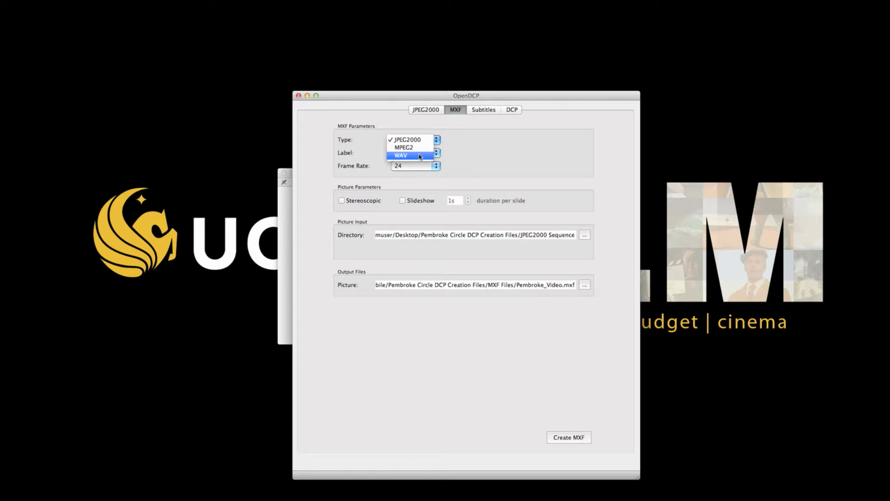
- Switch the MXF type to WAV, keeping the SMPTE label and 24 fps frame rate
{"action": "left_click", "coordinate": [420, 156]}
{"action": "left_click", "coordinate": [408, 154]}
{"action": "left_click", "coordinate": [408, 153]}
{"action": "left_click", "coordinate": [438, 167]}
{"action": "left_click", "coordinate": [499, 167]}
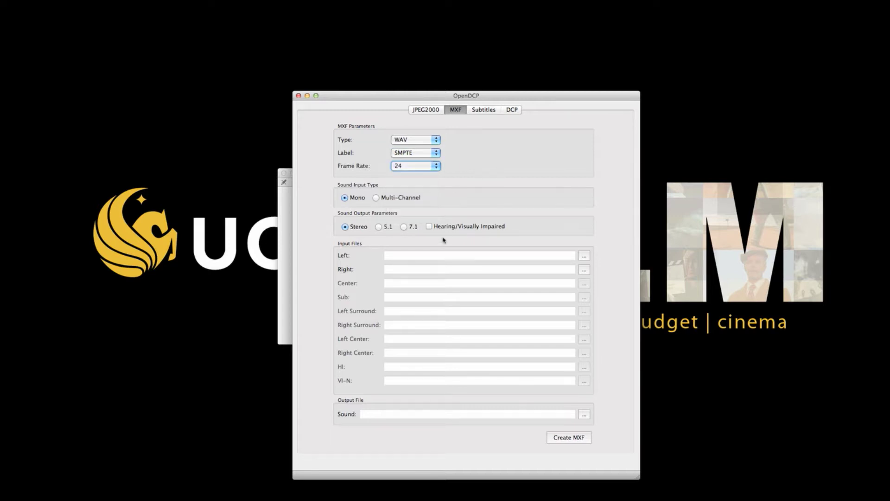
- Choose Pembrok_Audio_SL.wav as the left channel and Pembroke_Audio_SR.wav as the right channel
{"action": "left_click", "coordinate": [584, 257]}
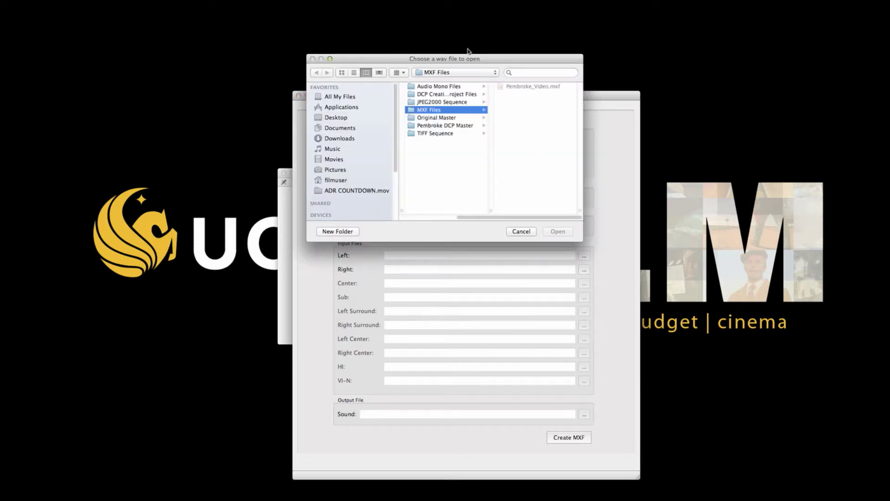
{"action": "left_click", "coordinate": [335, 119]}
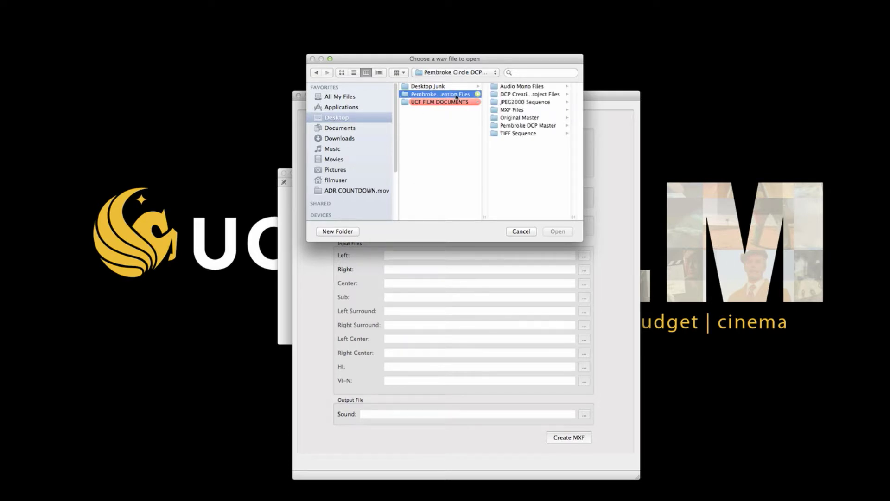
{"action": "left_click", "coordinate": [503, 88]}
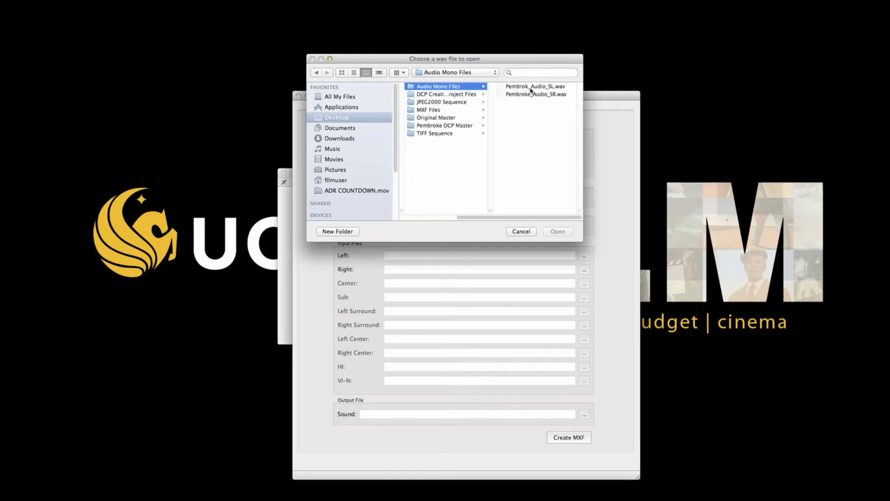
{"action": "left_click", "coordinate": [526, 88]}
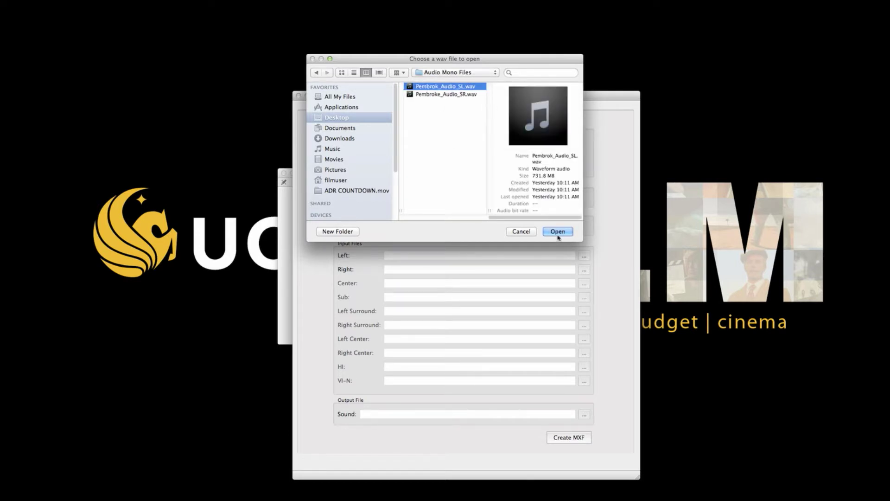
{"action": "left_click", "coordinate": [557, 231]}
{"action": "left_click", "coordinate": [584, 269]}
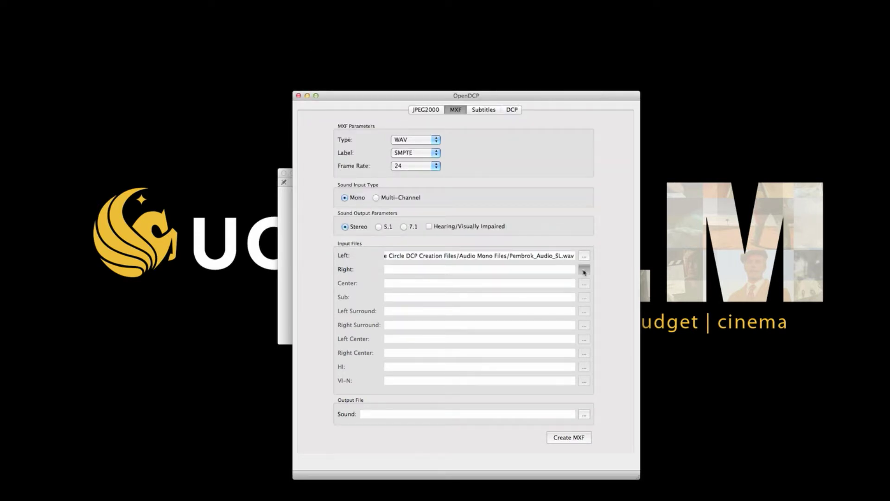
{"action": "left_click", "coordinate": [510, 94]}
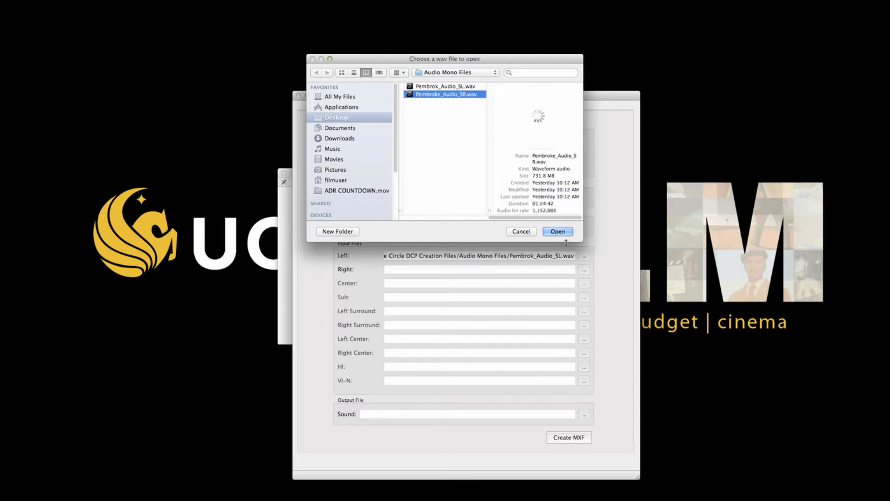
{"action": "left_click", "coordinate": [560, 231]}
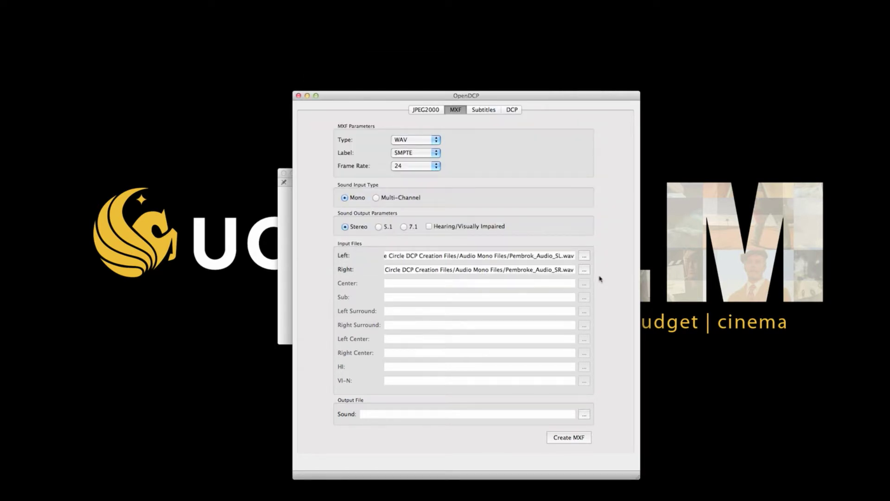
- Save the sound output as Pembroke_Audio in MXF Files, create the MXF, and close the report
{"action": "left_click", "coordinate": [584, 414]}
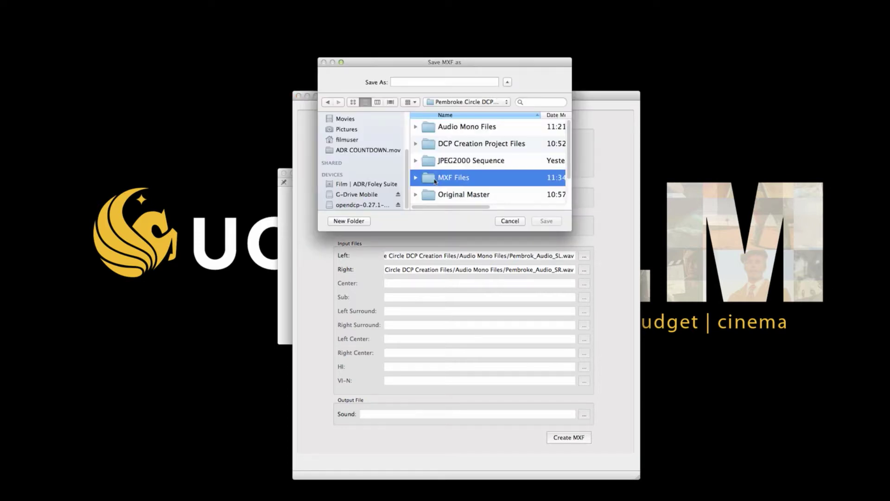
{"action": "double_click", "coordinate": [464, 180]}
{"action": "left_click", "coordinate": [436, 82]}
{"action": "type", "text": "Pembr"}
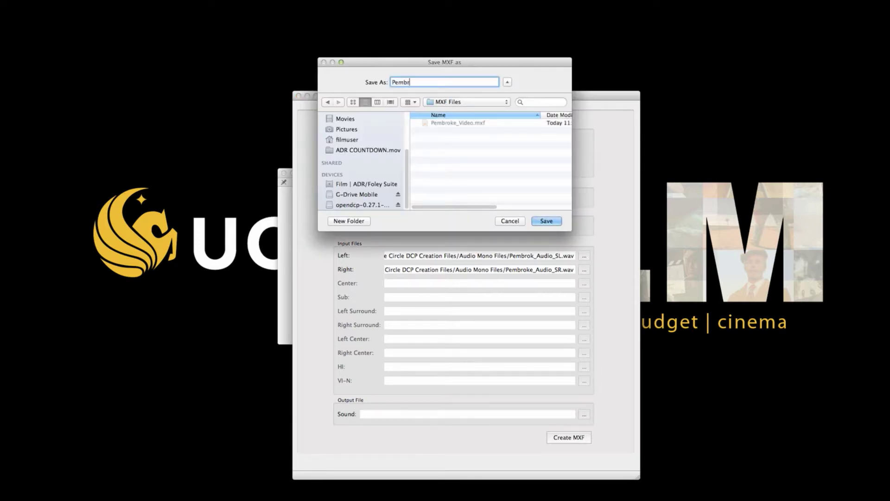
{"action": "type", "text": "oke_Audio"}
{"action": "left_click", "coordinate": [537, 221]}
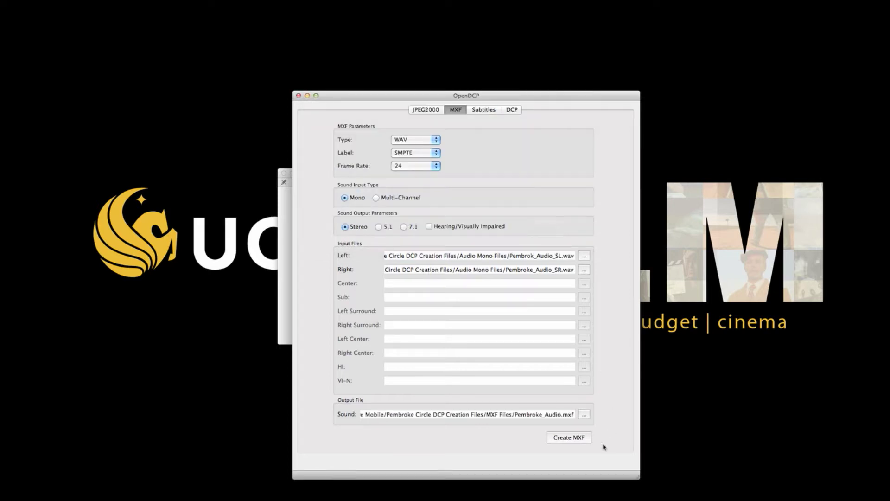
{"action": "left_click", "coordinate": [583, 440]}
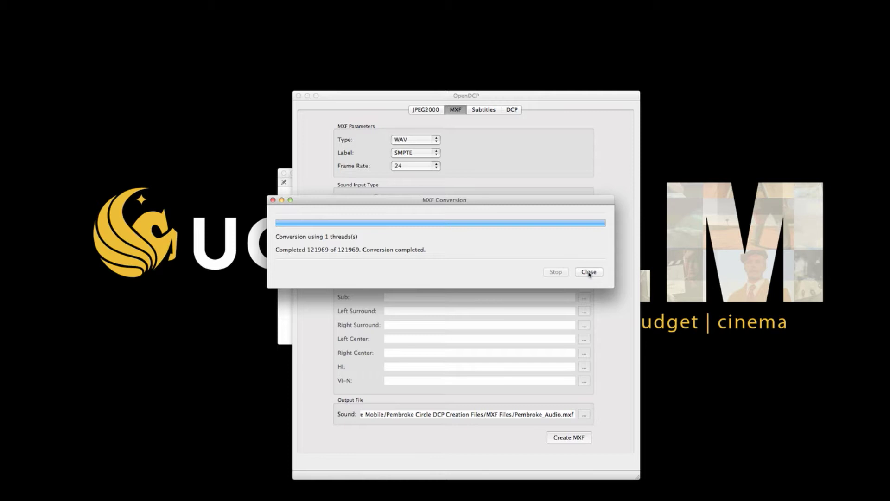
{"action": "left_click", "coordinate": [589, 272]}
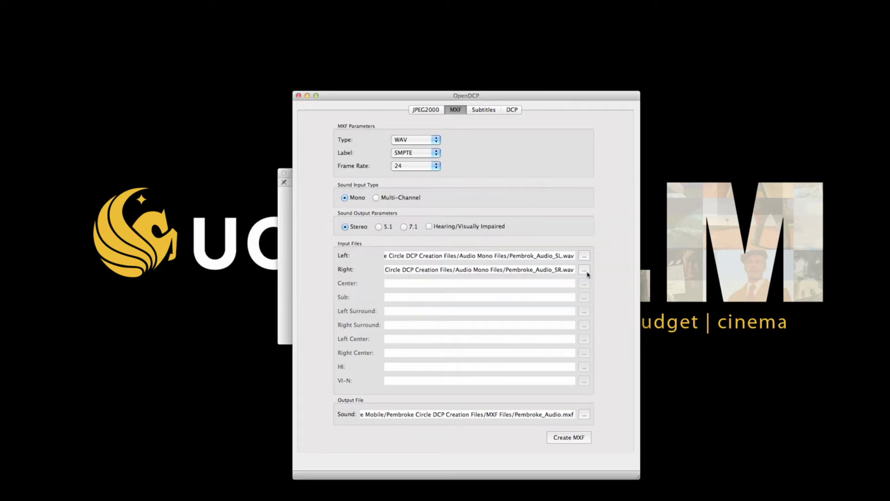
- On the DCP tab, enter the title 'Pembroke Circle' and the issuer's name
{"action": "left_click", "coordinate": [511, 109]}
{"action": "left_click", "coordinate": [492, 143]}
{"action": "type", "text": "Pembroke Circle"}
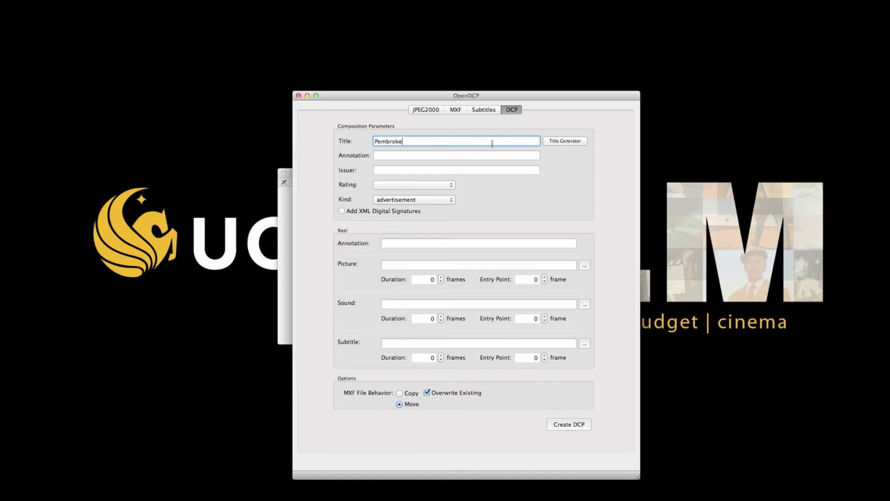
{"action": "left_click", "coordinate": [418, 172]}
{"action": "type", "text": "P"}
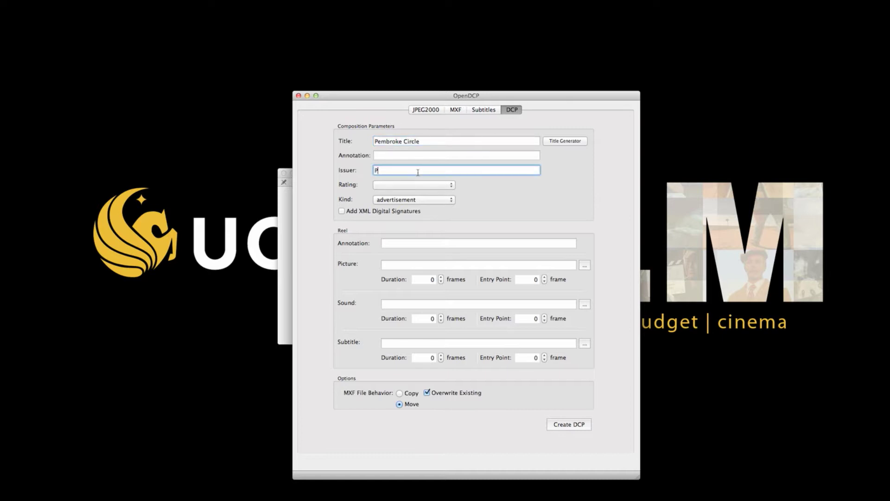
{"action": "type", "text": "Max Rousseau"}
{"action": "left_click", "coordinate": [424, 199]}
- In the Title Generator, enter PembrokeCircle with type Feature, Flat aspect ratio and English audio
{"action": "left_click", "coordinate": [417, 200]}
{"action": "left_click", "coordinate": [564, 141]}
{"action": "left_click", "coordinate": [405, 194]}
{"action": "type", "text": "PembrokeCircle"}
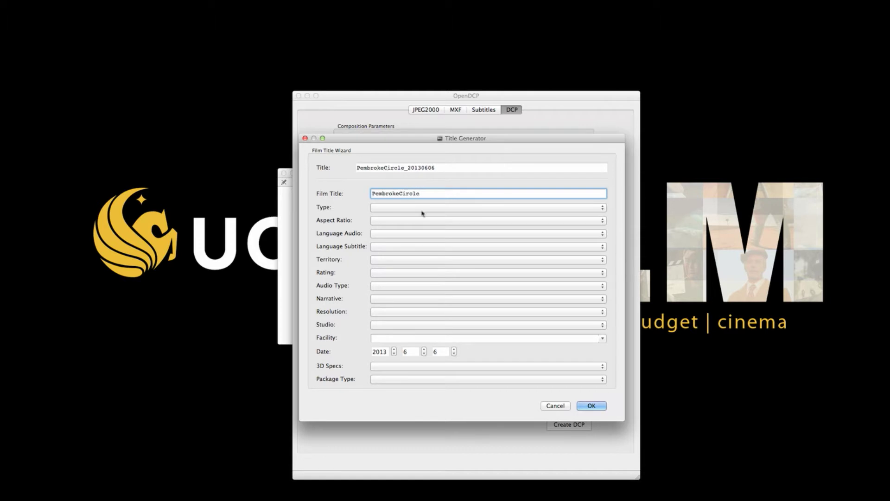
{"action": "left_click", "coordinate": [415, 207]}
{"action": "left_click", "coordinate": [406, 213]}
{"action": "left_click", "coordinate": [408, 220]}
{"action": "left_click", "coordinate": [404, 231]}
{"action": "left_click", "coordinate": [408, 233]}
{"action": "left_click", "coordinate": [408, 240]}
- Set No Subtitle, territory US, rating R, audio type 2.0 and English narrative language
{"action": "left_click", "coordinate": [408, 246]}
{"action": "left_click", "coordinate": [408, 262]}
{"action": "left_click", "coordinate": [408, 262]}
{"action": "left_click", "coordinate": [409, 260]}
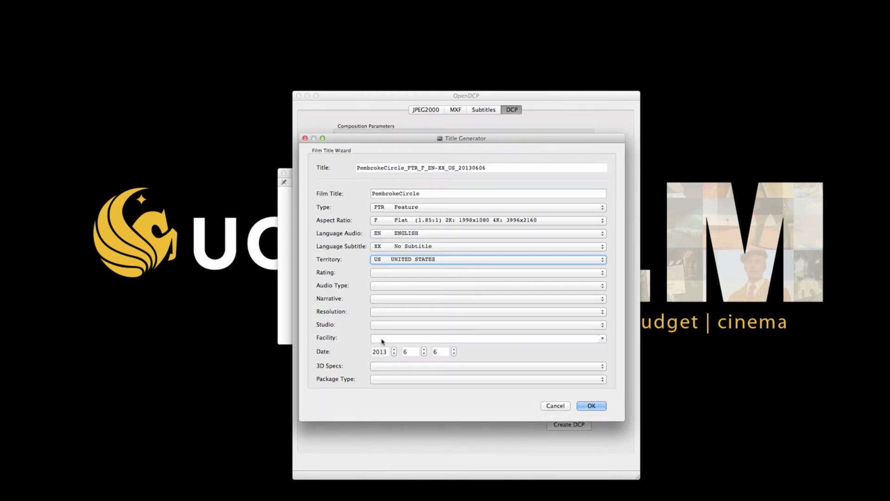
{"action": "left_click", "coordinate": [390, 274]}
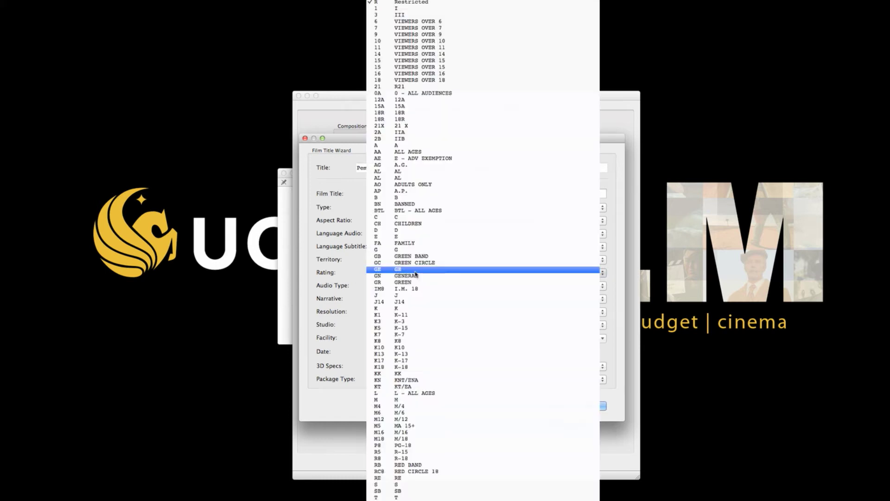
{"action": "left_click", "coordinate": [391, 271]}
{"action": "left_click", "coordinate": [391, 285]}
{"action": "left_click", "coordinate": [392, 292]}
{"action": "left_click", "coordinate": [391, 299]}
{"action": "key", "text": "Escape"}
{"action": "left_click", "coordinate": [392, 299]}
{"action": "left_click", "coordinate": [406, 262]}
- Choose 2K resolution, facility OPENDCP, 2D and OV package type, then accept the generated title
{"action": "left_click", "coordinate": [392, 312]}
{"action": "left_click", "coordinate": [398, 320]}
{"action": "left_click", "coordinate": [392, 338]}
{"action": "left_click", "coordinate": [399, 348]}
{"action": "left_click", "coordinate": [405, 368]}
{"action": "left_click", "coordinate": [407, 384]}
{"action": "left_click", "coordinate": [408, 379]}
{"action": "left_click", "coordinate": [463, 386]}
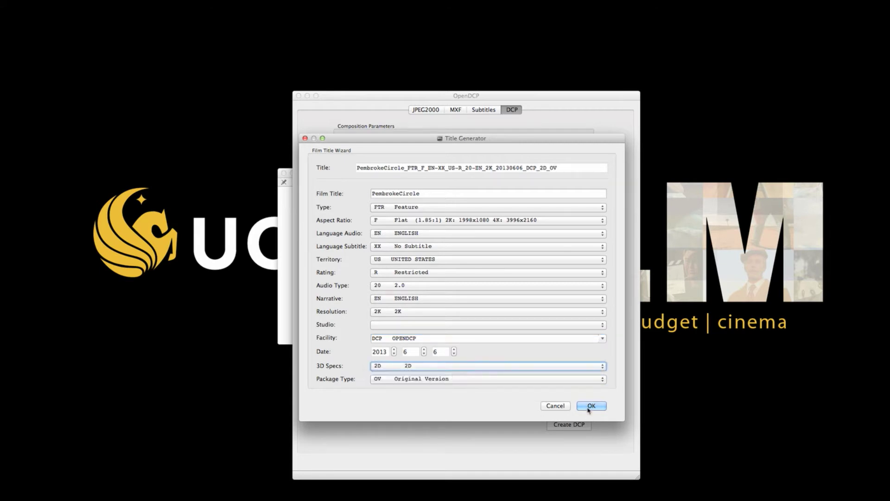
{"action": "left_click", "coordinate": [591, 405]}
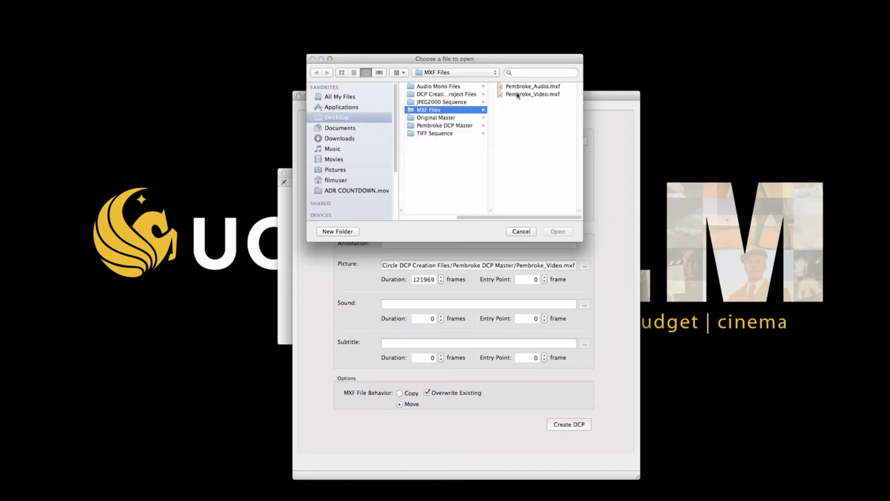
- Assign Pembroke_Video.mxf as the reel picture and Pembroke_Audio.mxf as the reel sound
{"action": "left_click", "coordinate": [519, 95]}
{"action": "left_click", "coordinate": [550, 231]}
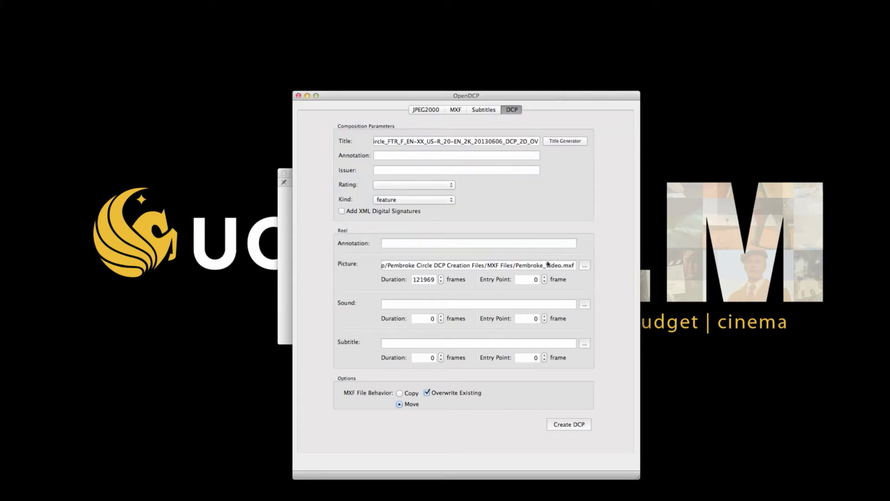
{"action": "left_click", "coordinate": [585, 305]}
{"action": "left_click", "coordinate": [527, 88]}
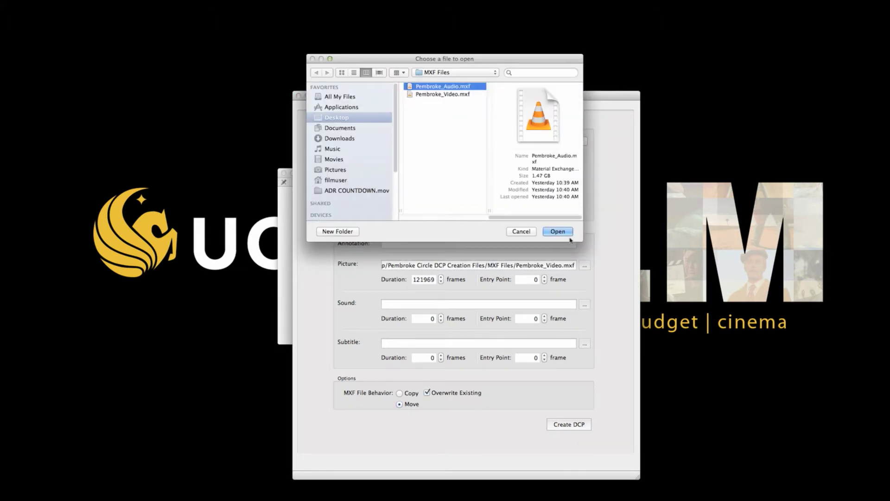
{"action": "left_click", "coordinate": [569, 236]}
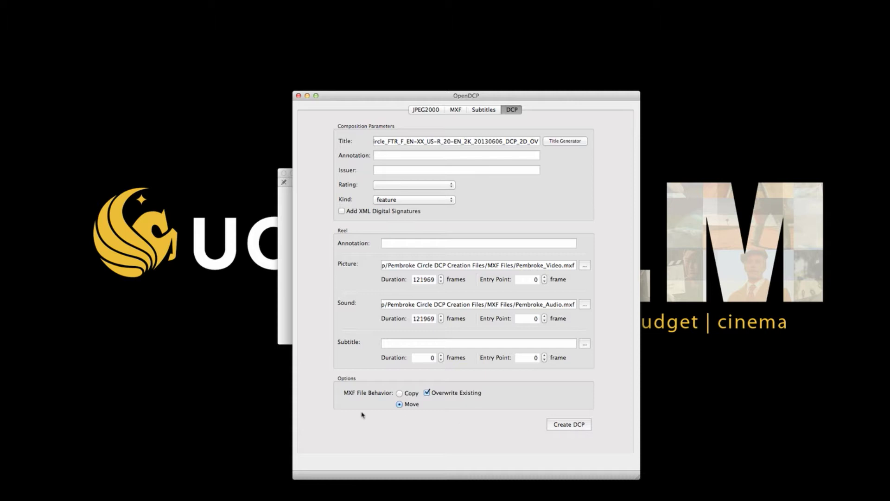
- Write the DCP into the Pembroke DCP Master folder and open DCP Creation Files in Finder
{"action": "left_click", "coordinate": [569, 424]}
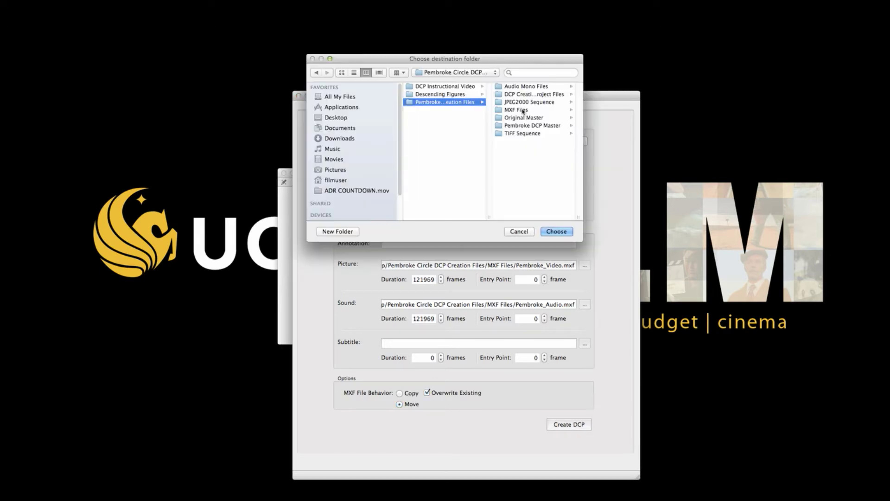
{"action": "left_click", "coordinate": [522, 125]}
{"action": "left_click", "coordinate": [556, 230]}
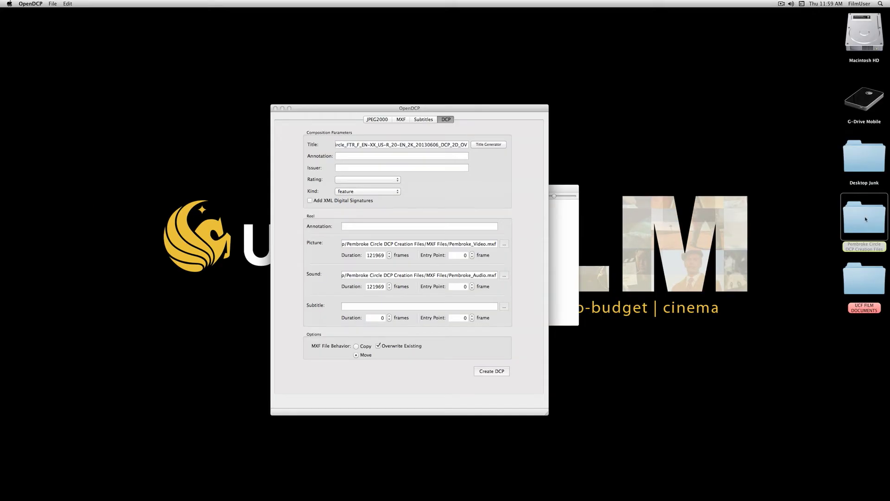
{"action": "double_click", "coordinate": [864, 218]}
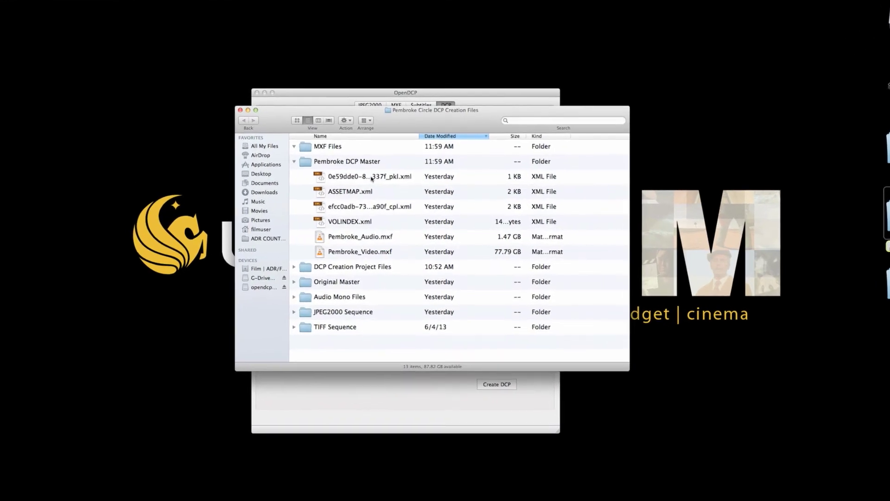
- Open the Pembroke DCP Master folder to reveal its XML and MXF files
{"action": "double_click", "coordinate": [343, 161]}
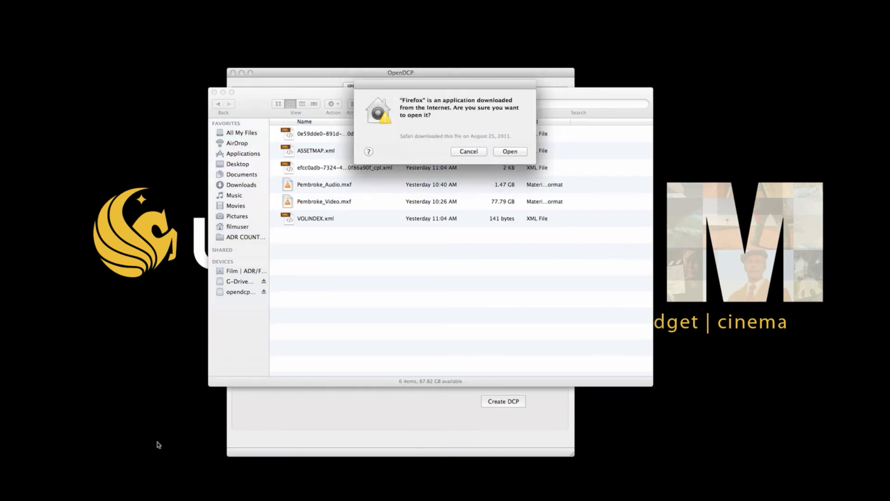
- Allow Firefox to launch, open the Paragon ExtFS for Mac OS X 9 page, then minimize Firefox
{"action": "left_click", "coordinate": [509, 153]}
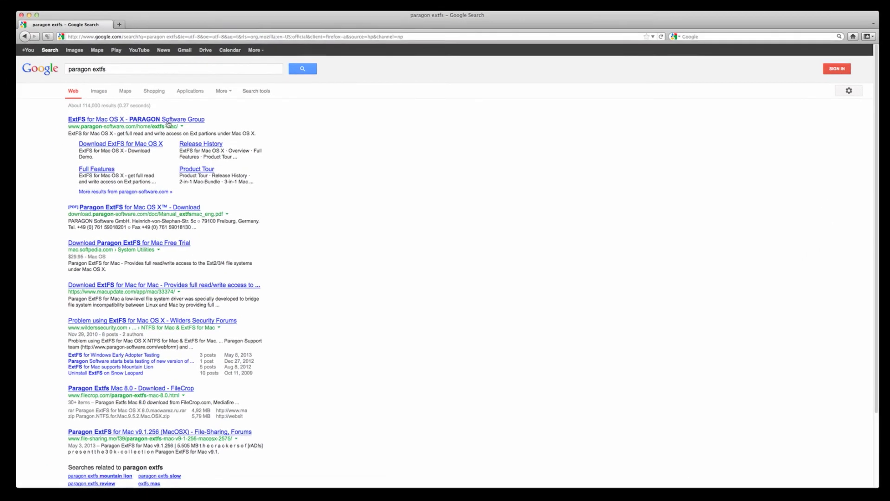
{"action": "left_click", "coordinate": [168, 122]}
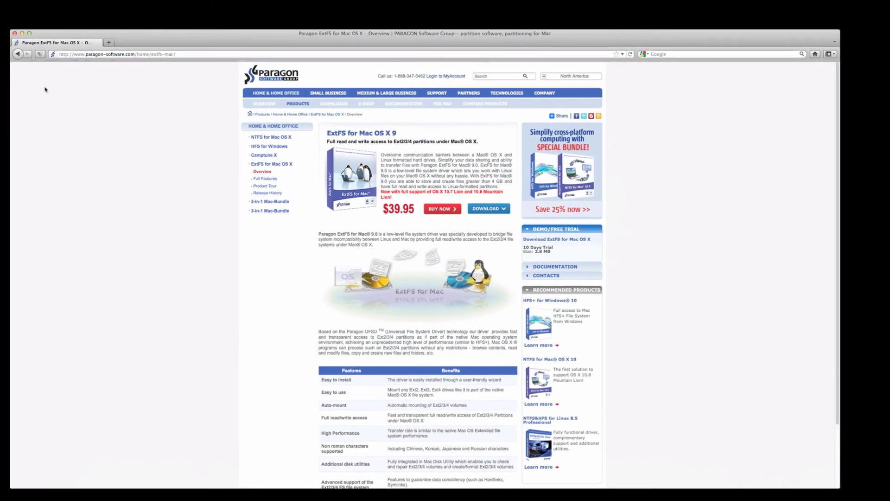
{"action": "left_click", "coordinate": [17, 46]}
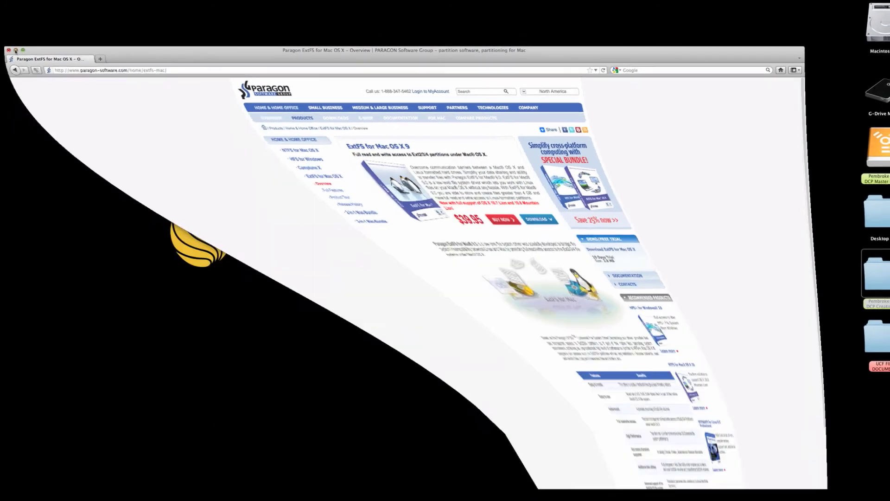
- Copy Pembroke DCP Master from the Creation Files folder onto the Pembroke Circle DCP Master Delivery drive
{"action": "double_click", "coordinate": [872, 160]}
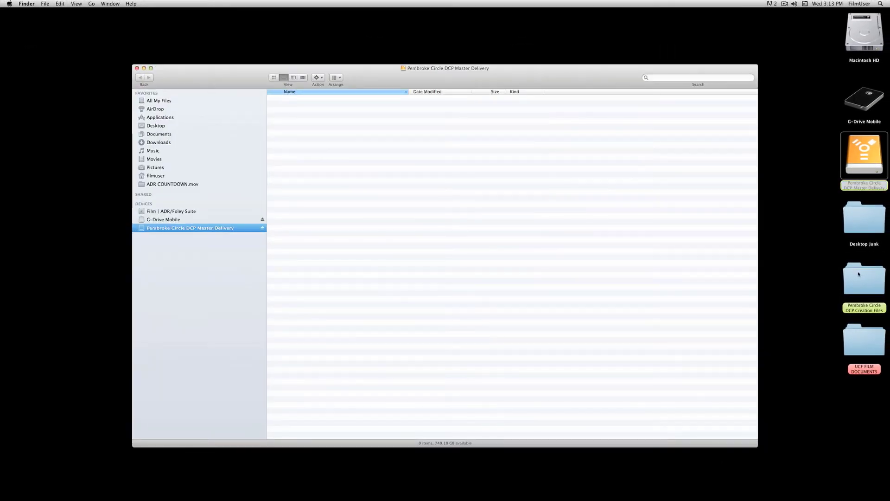
{"action": "double_click", "coordinate": [858, 272]}
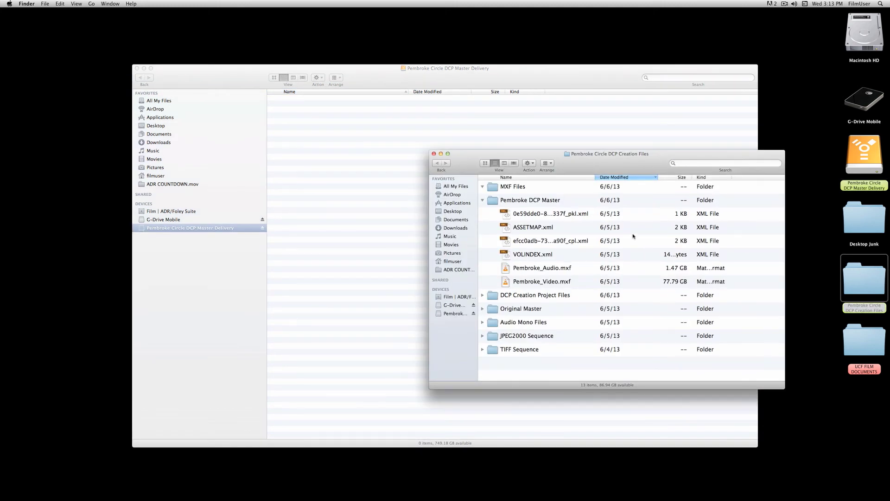
{"action": "left_click_drag", "start_coordinate": [490, 204], "coordinate": [301, 125]}
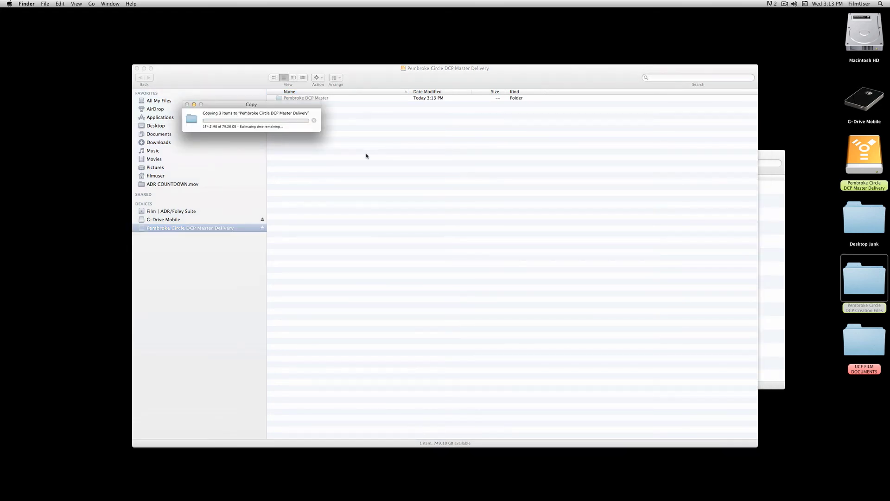
{"action": "left_click_drag", "start_coordinate": [294, 105], "coordinate": [428, 151]}
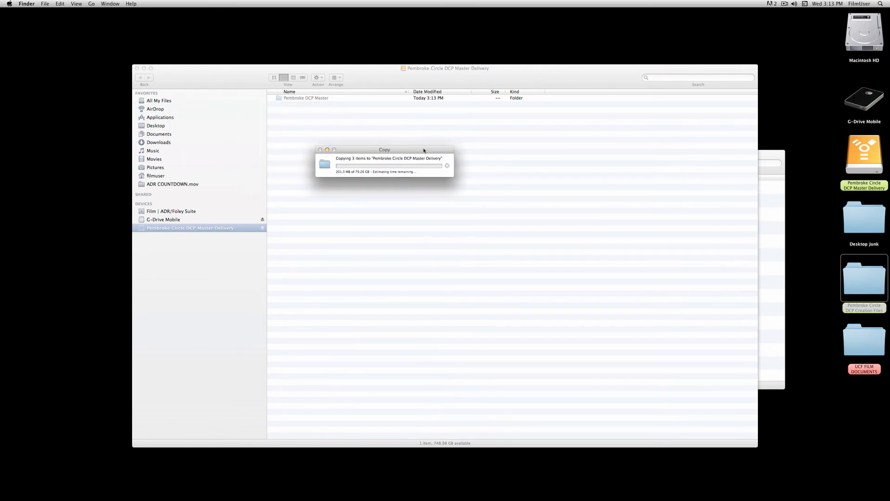